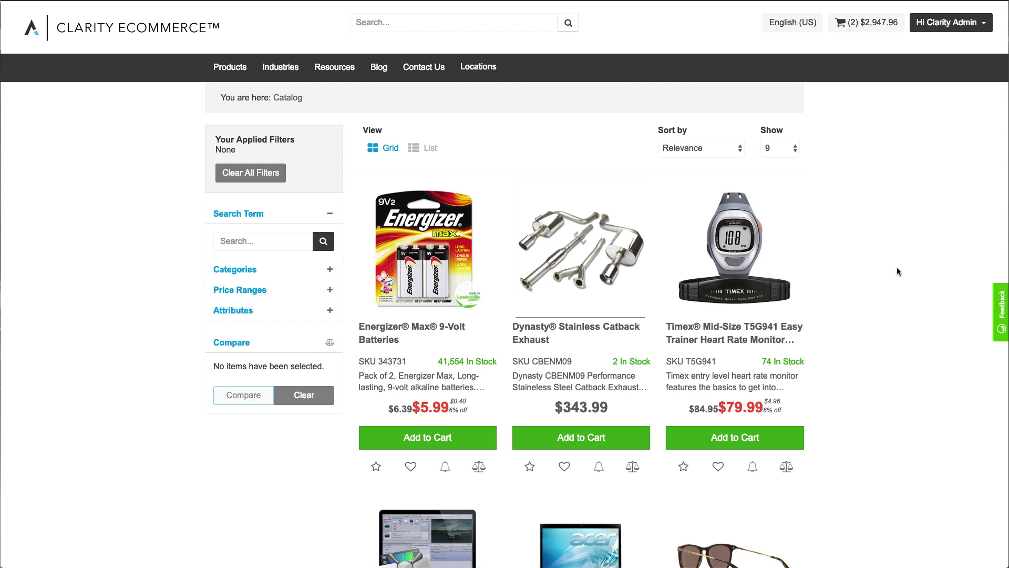
Open the product page of the Nikon D3100 14.2MP DSLR Camera from the catalog.
scroll(897, 269, "down", 5)
scroll(897, 271, "down", 10)
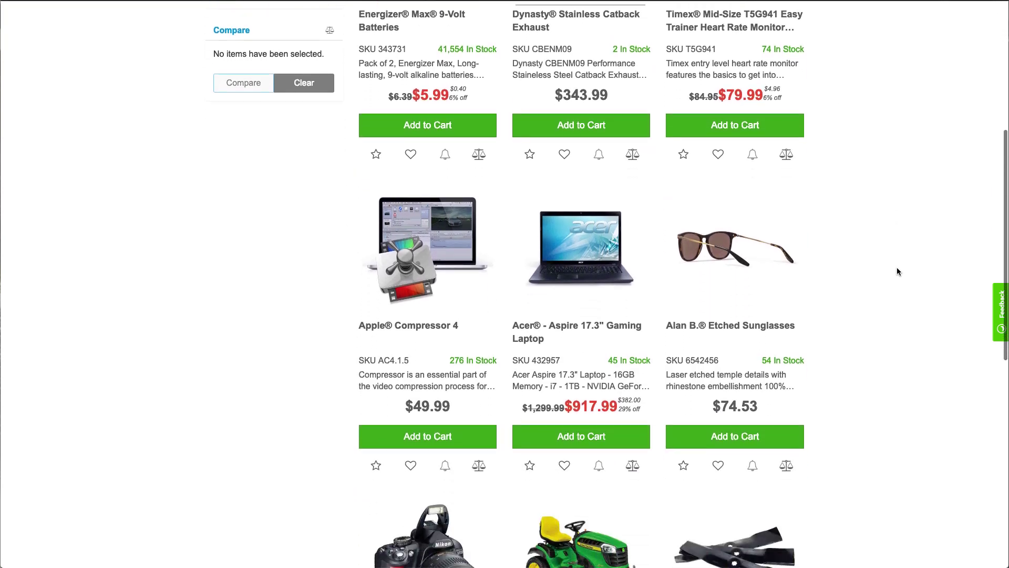
scroll(897, 271, "down", 3)
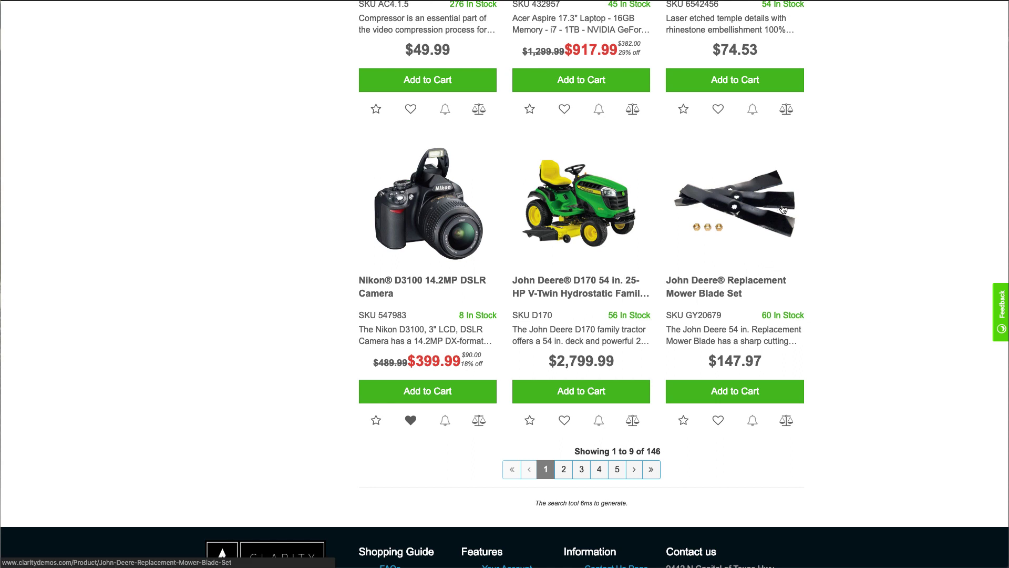
scroll(781, 209, "up", 3)
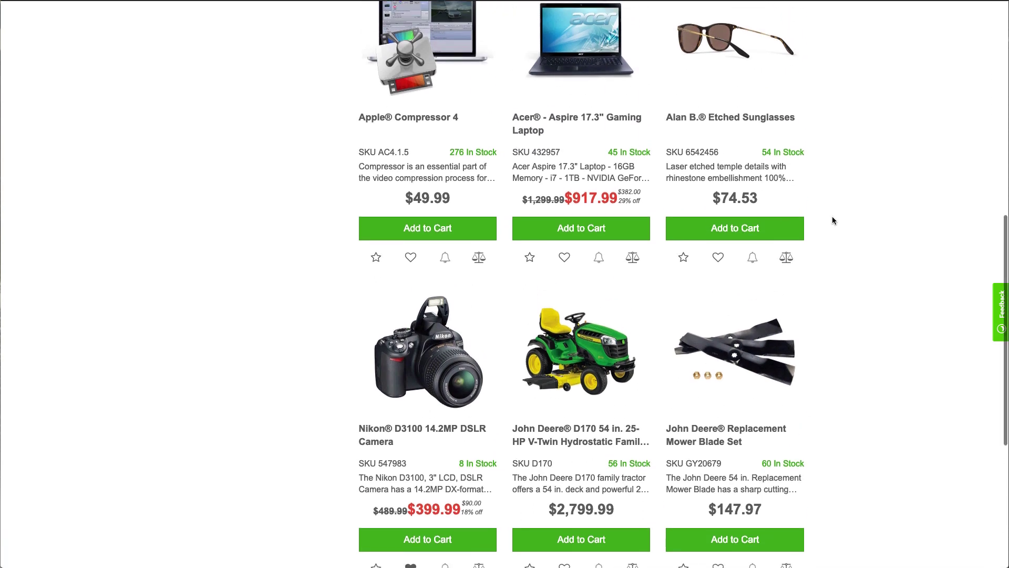
scroll(429, 317, "down", 1)
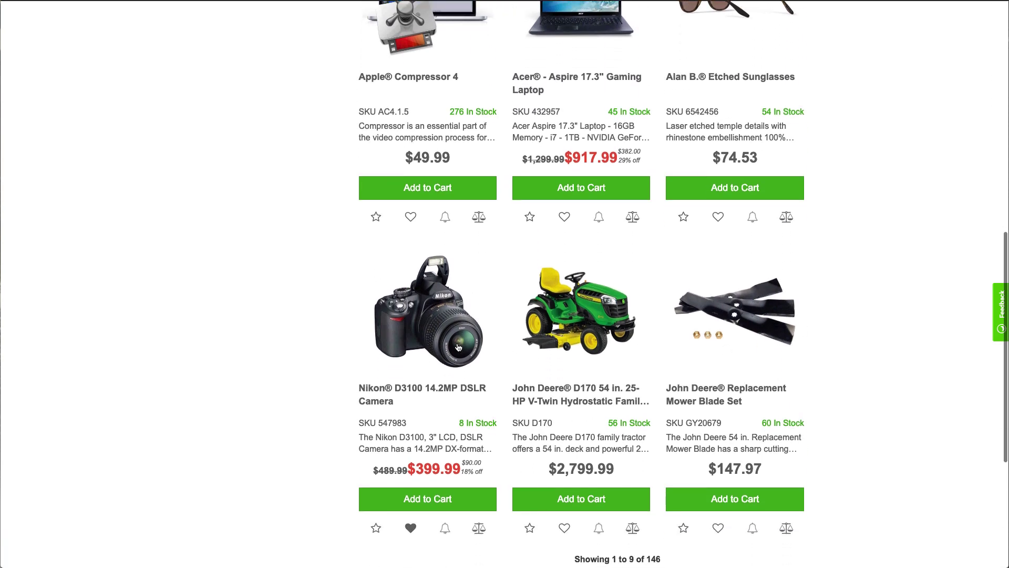
left_click(428, 317)
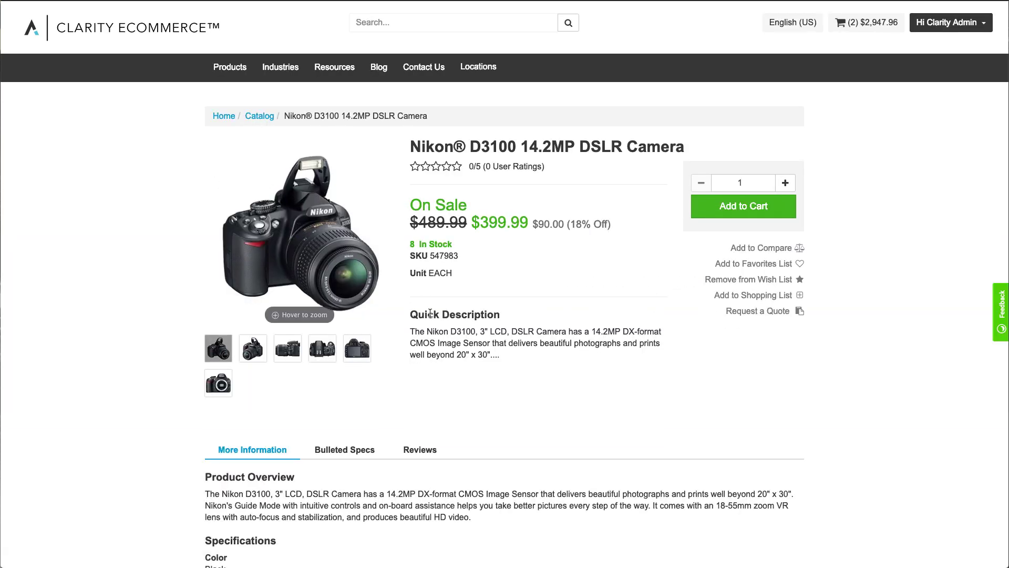
Enlarge the camera's main product image and go through all of its gallery photos.
mouse_move(337, 268)
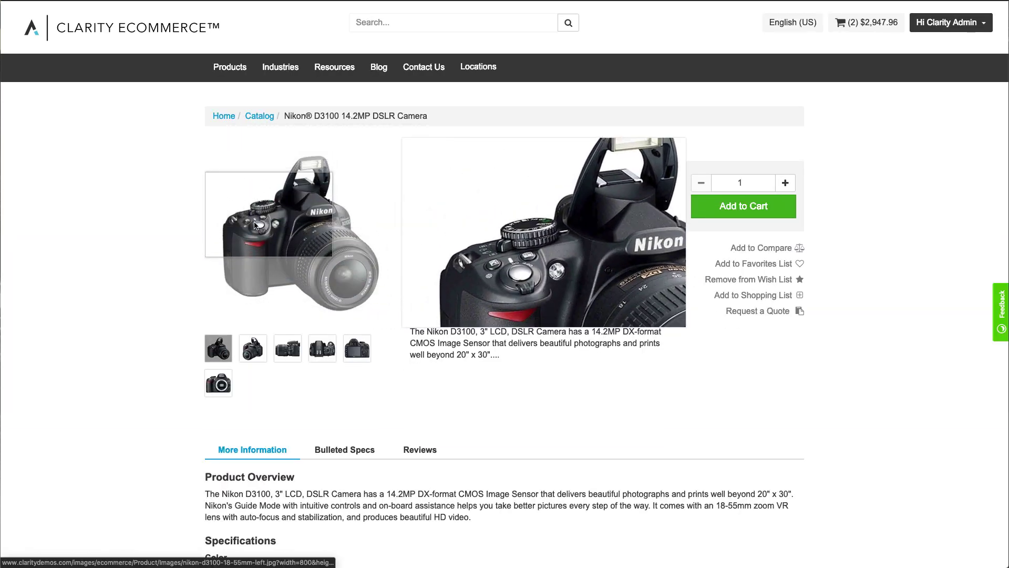
left_click(322, 237)
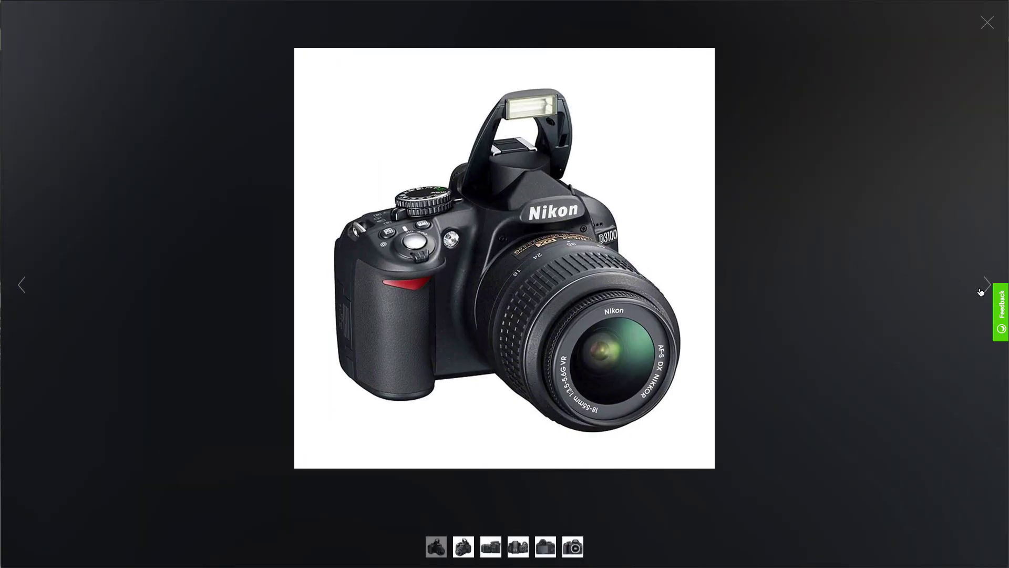
left_click(987, 286)
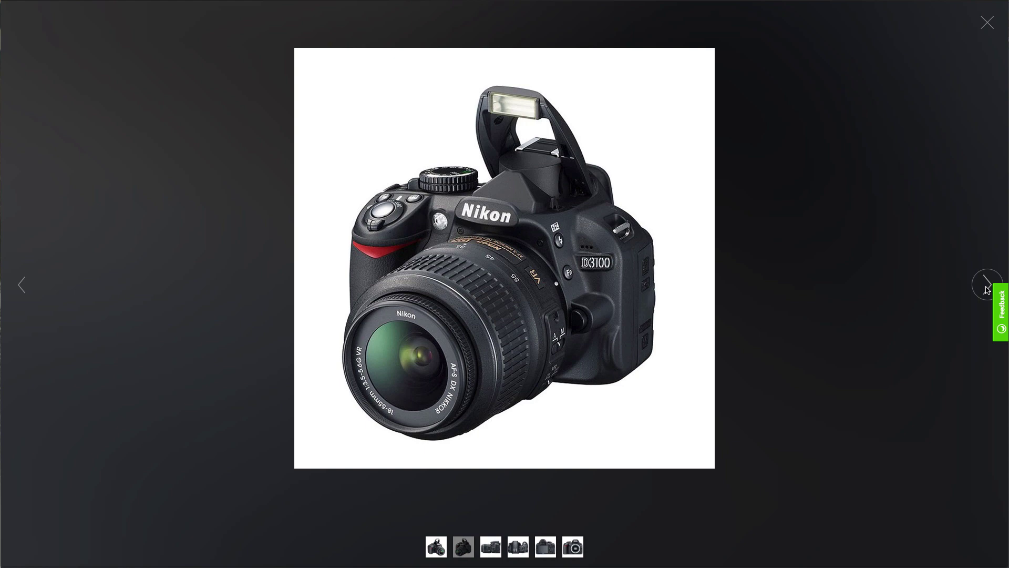
left_click(987, 286)
left_click(987, 288)
left_click(987, 288)
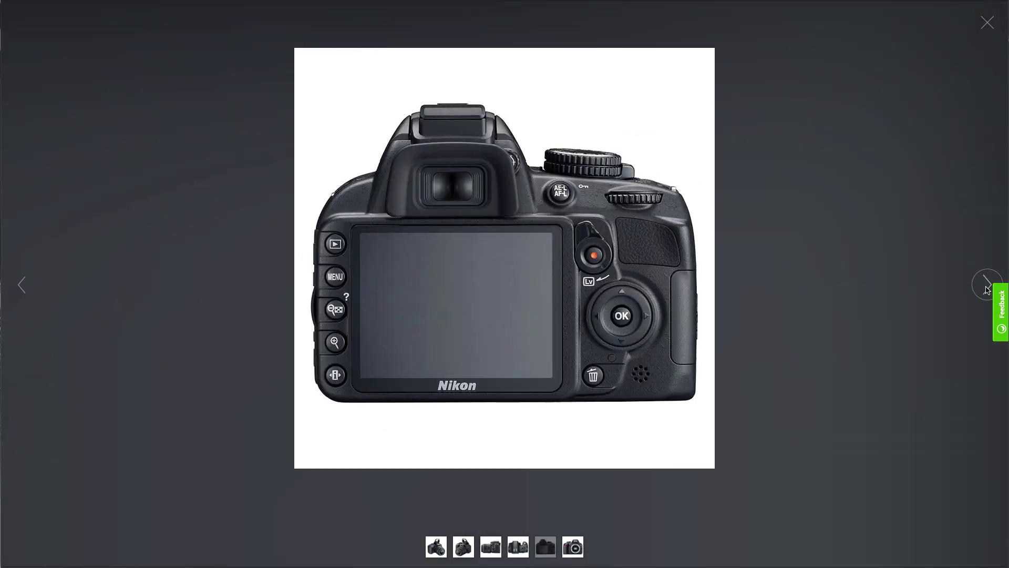
left_click(987, 289)
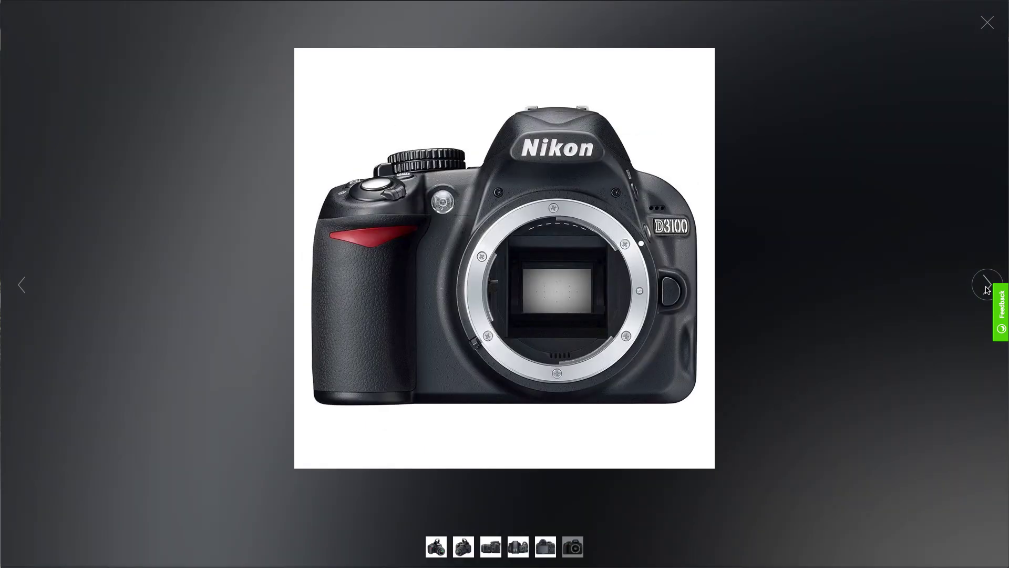
left_click(988, 289)
left_click(987, 289)
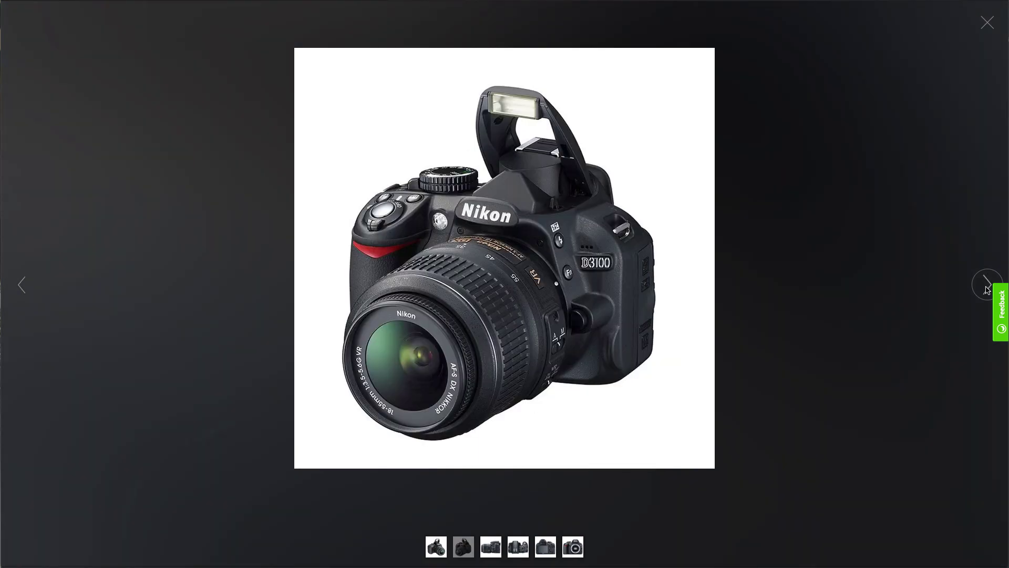
left_click(988, 289)
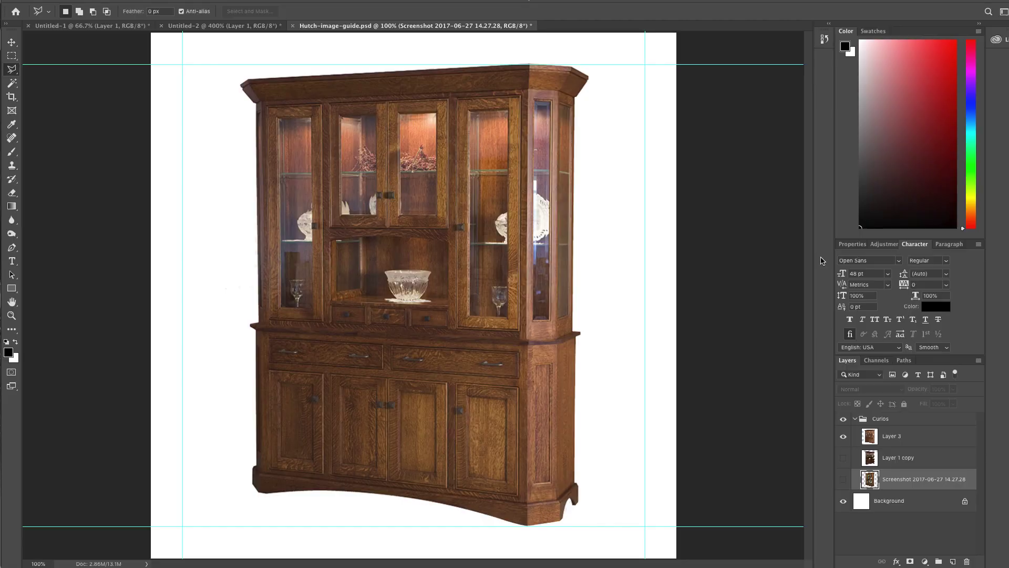
Switch to Photoshop and select Layer 3 of Hutch-image-guide.psd for use with the Move tool.
key("ctrl+minus")
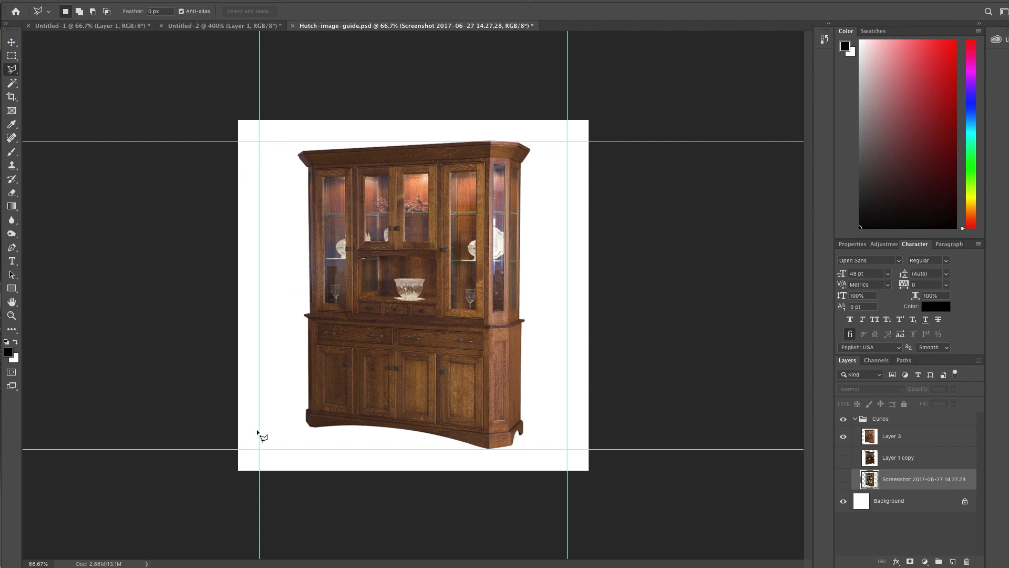
left_click(12, 42)
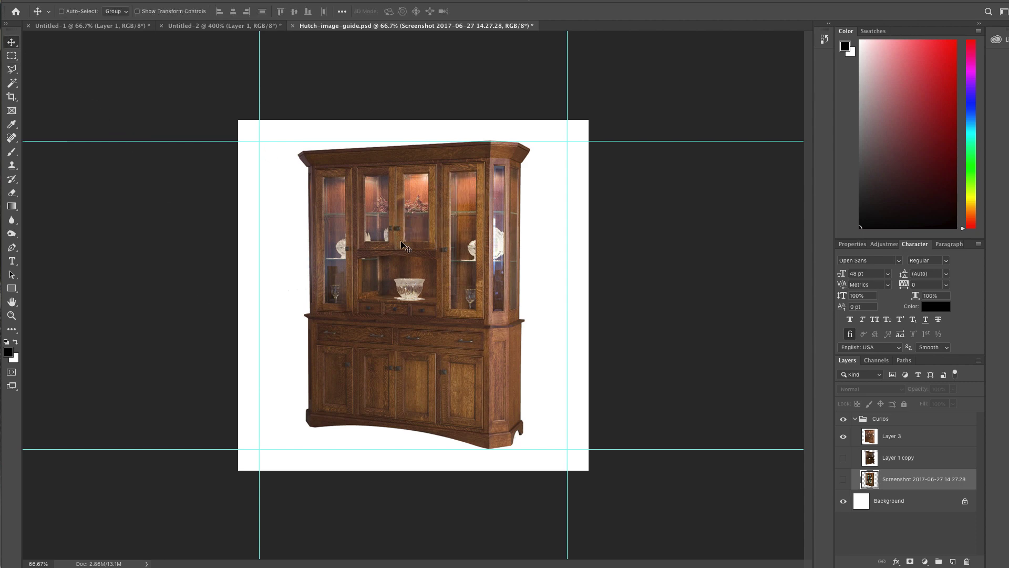
left_click(897, 440)
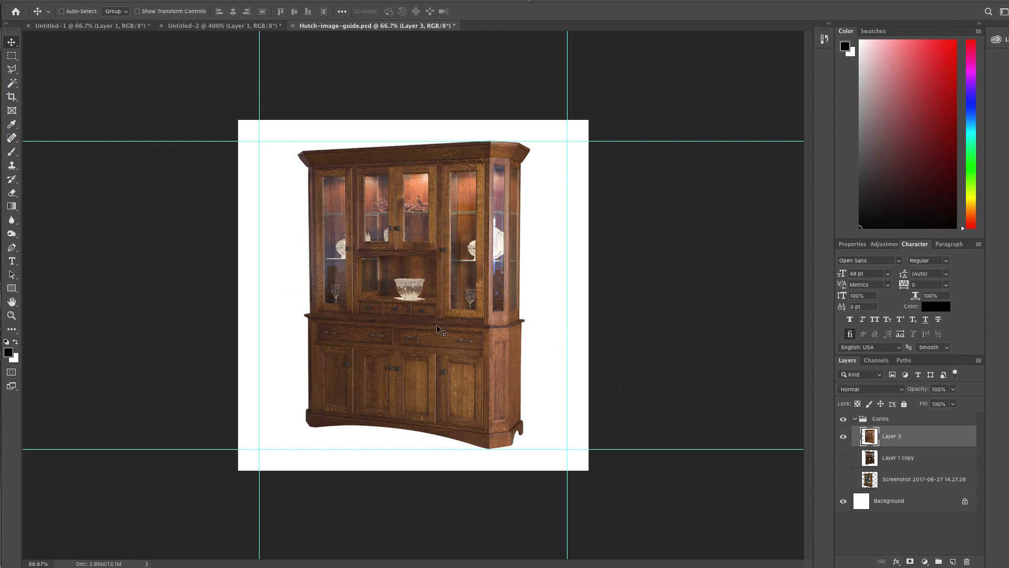
mouse_move(437, 327)
left_mouse_down()
mouse_move(436, 289)
mouse_move(436, 349)
mouse_move(440, 301)
mouse_move(431, 328)
mouse_move(429, 315)
mouse_move(438, 327)
left_mouse_up()
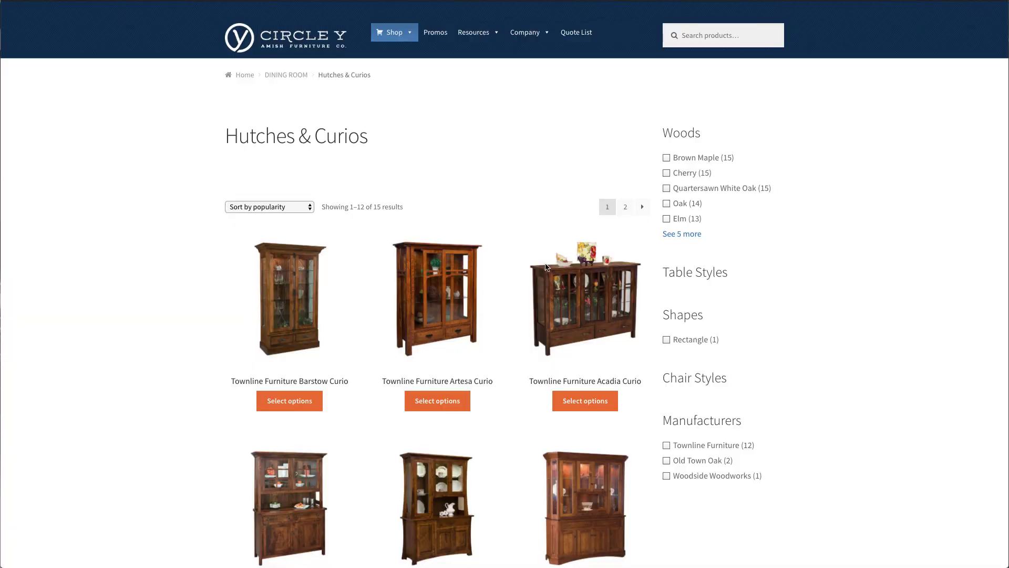
Switch to the Circle Y furniture store in the browser and look over the Hutches & Curios product images.
scroll(418, 229, "down", 5)
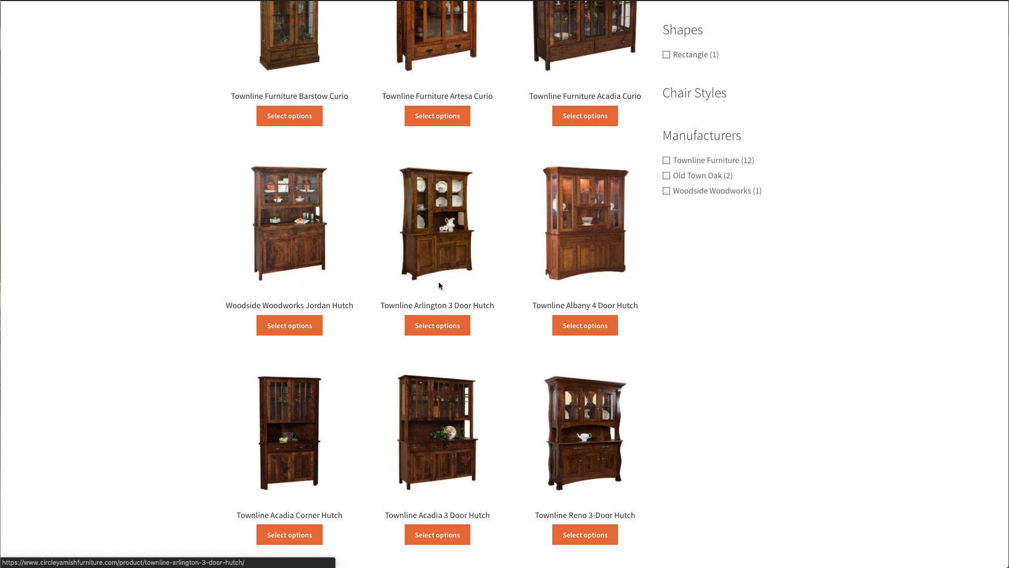
scroll(534, 282, "down", 4)
scroll(534, 282, "down", 3)
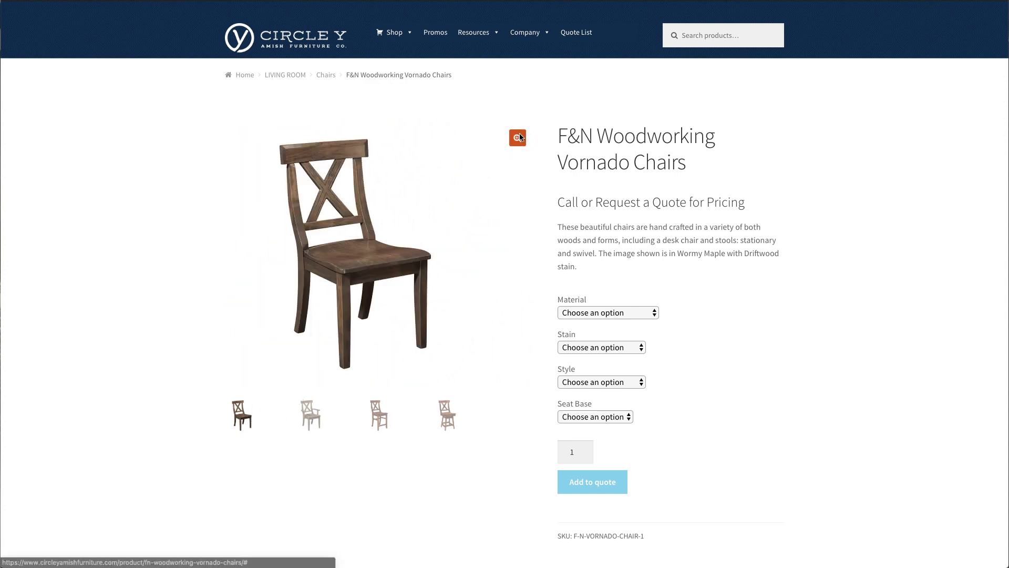
Go through the enlarged gallery images of the F&N Woodworking Vornado Chairs, including side chair, arm chair and bar stools, and close the gallery.
left_click(518, 137)
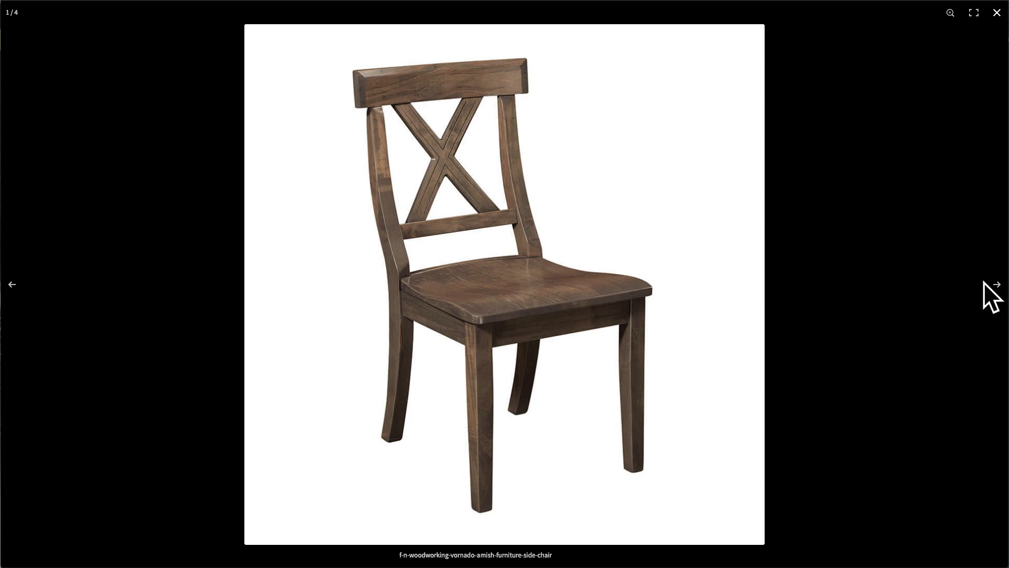
left_click(999, 287)
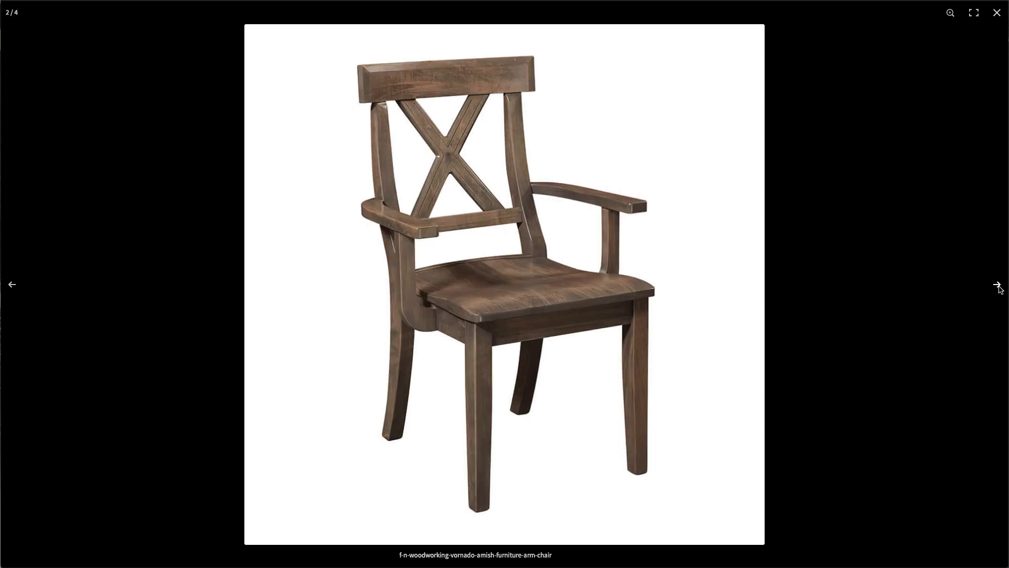
left_click(999, 288)
left_click(999, 288)
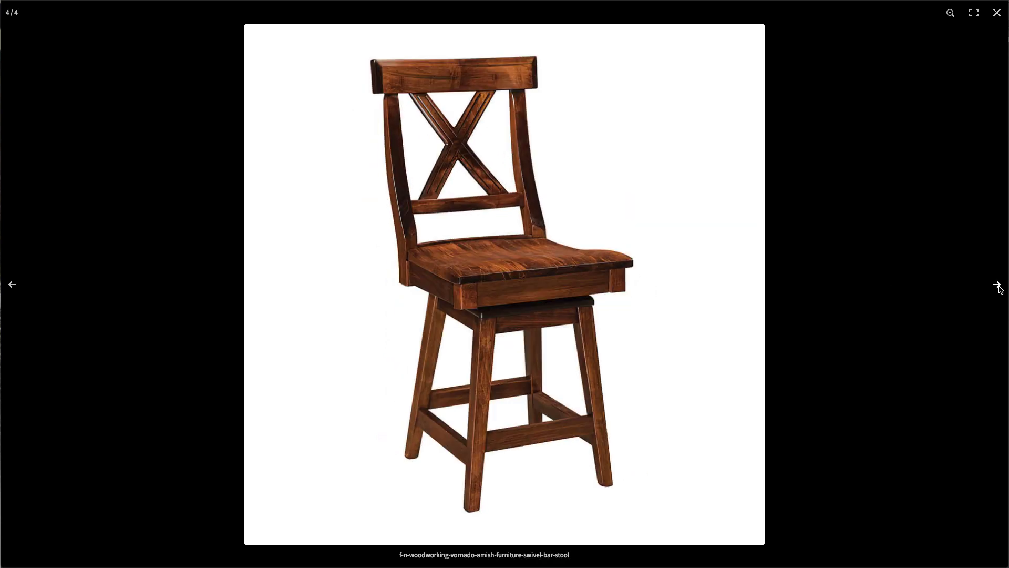
left_click(998, 288)
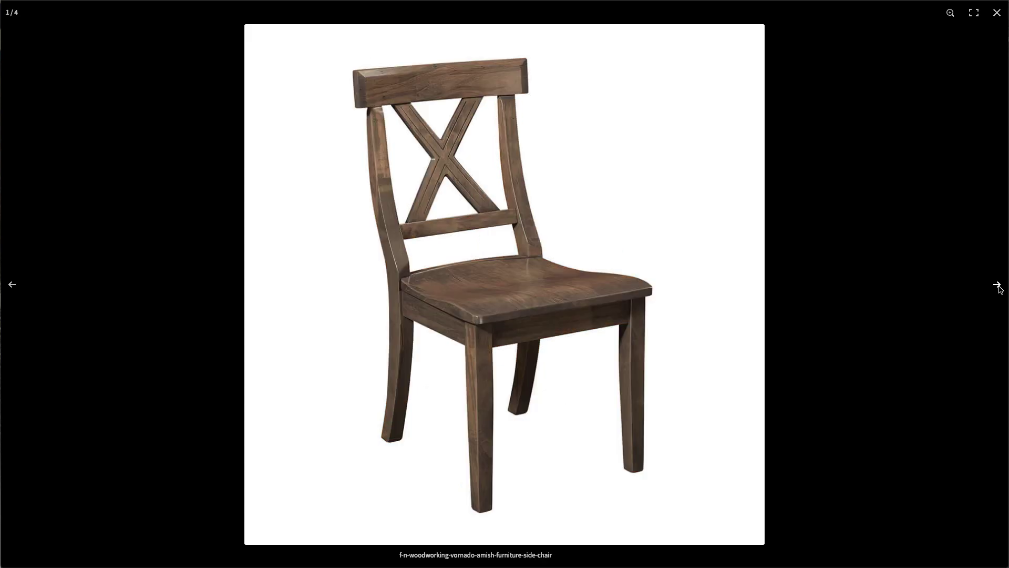
left_click(999, 288)
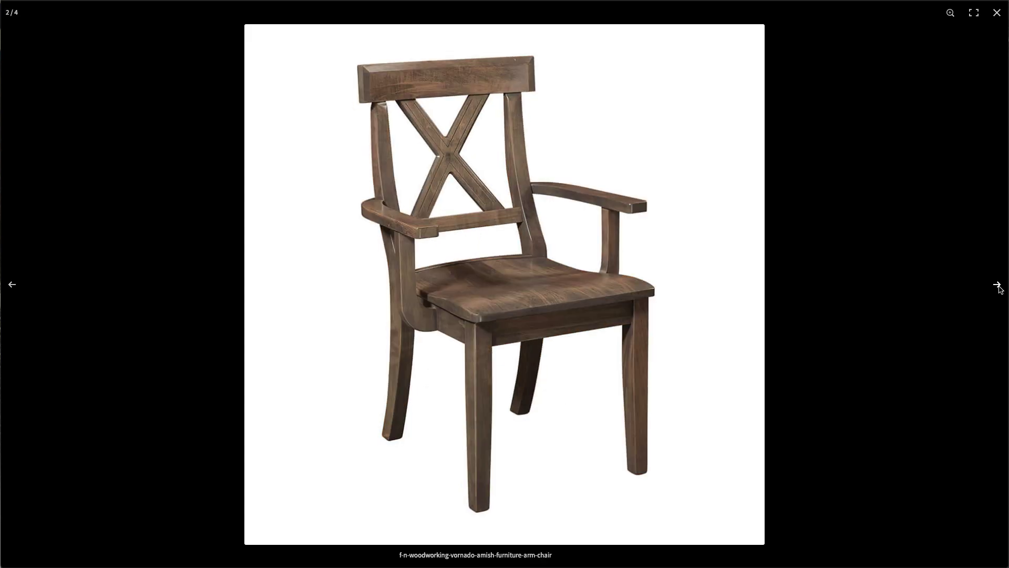
left_click(11, 287)
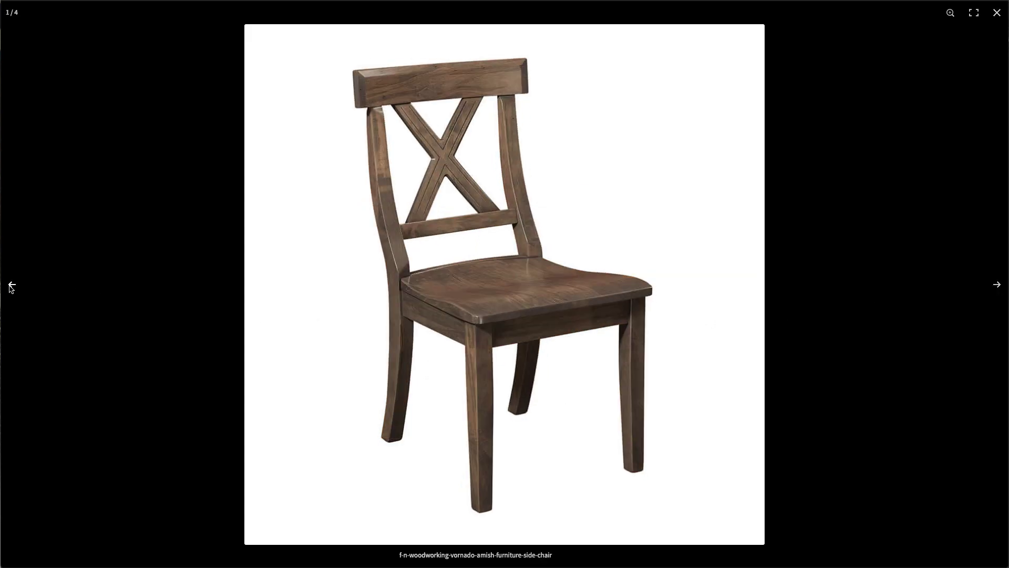
left_click(998, 286)
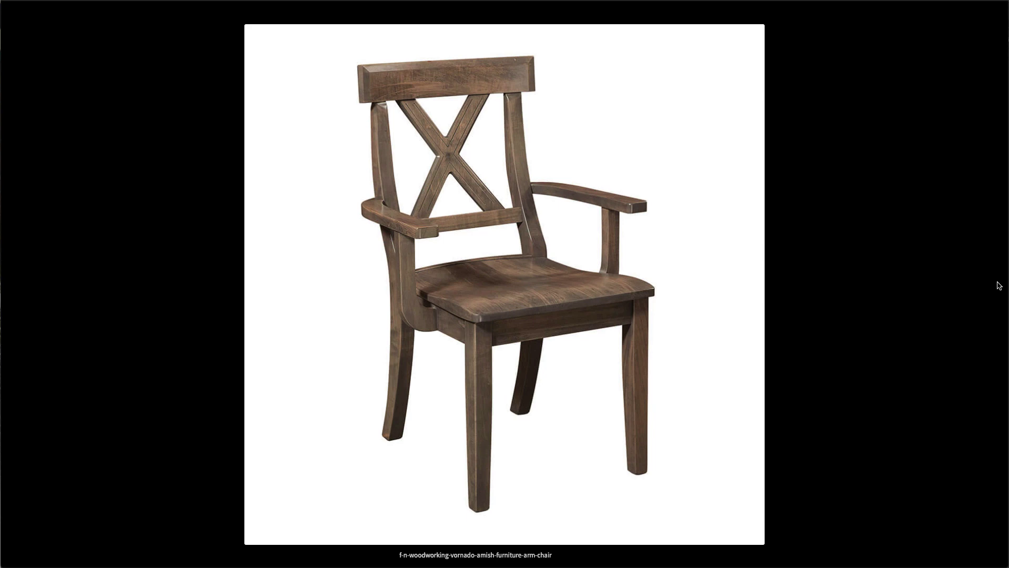
left_click(999, 285)
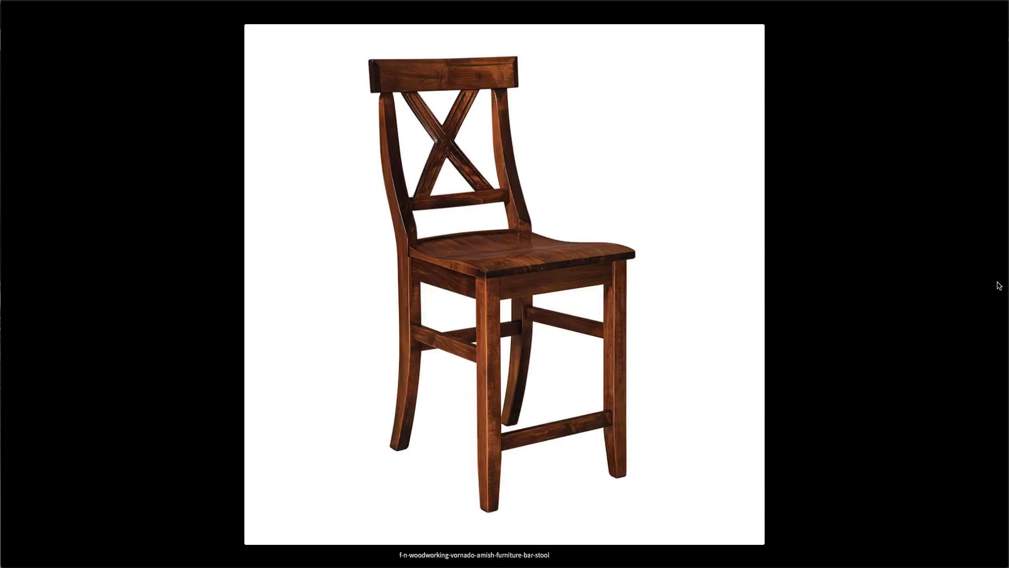
left_click(999, 285)
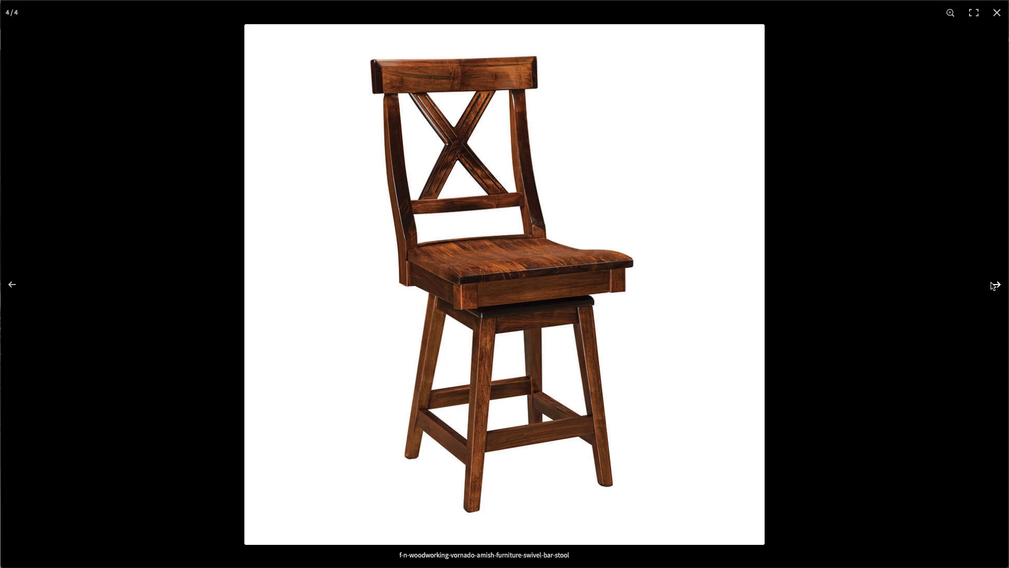
left_click(996, 285)
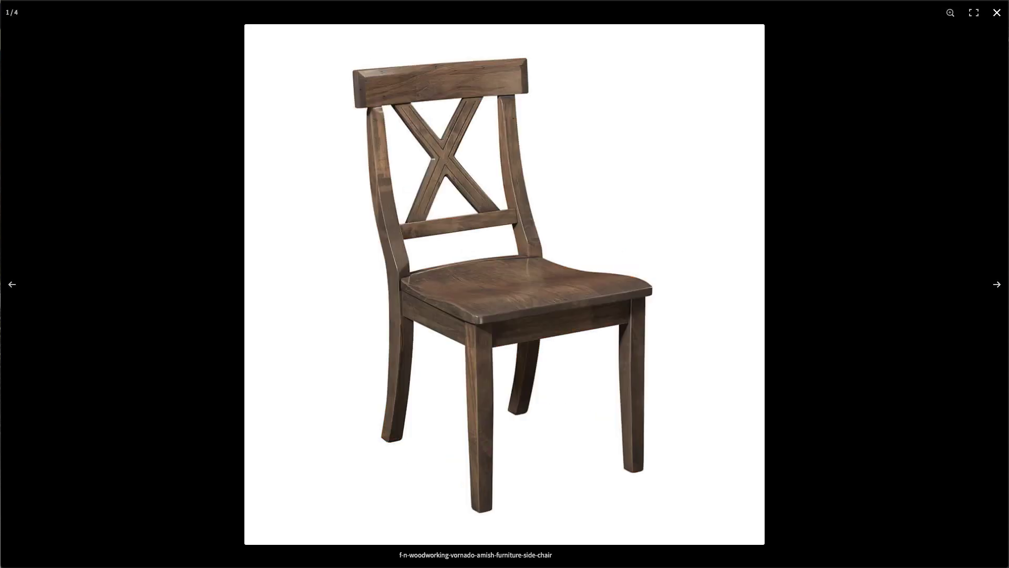
left_click(997, 11)
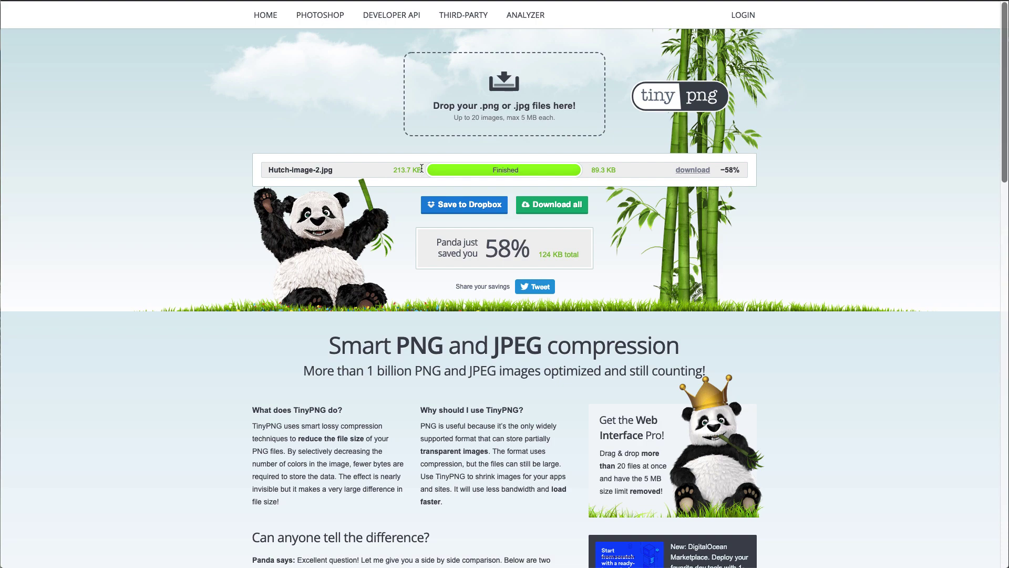
Highlight the original file size of Hutch-image-2.jpg on the TinyPNG page.
left_click_drag(418, 169, 392, 172)
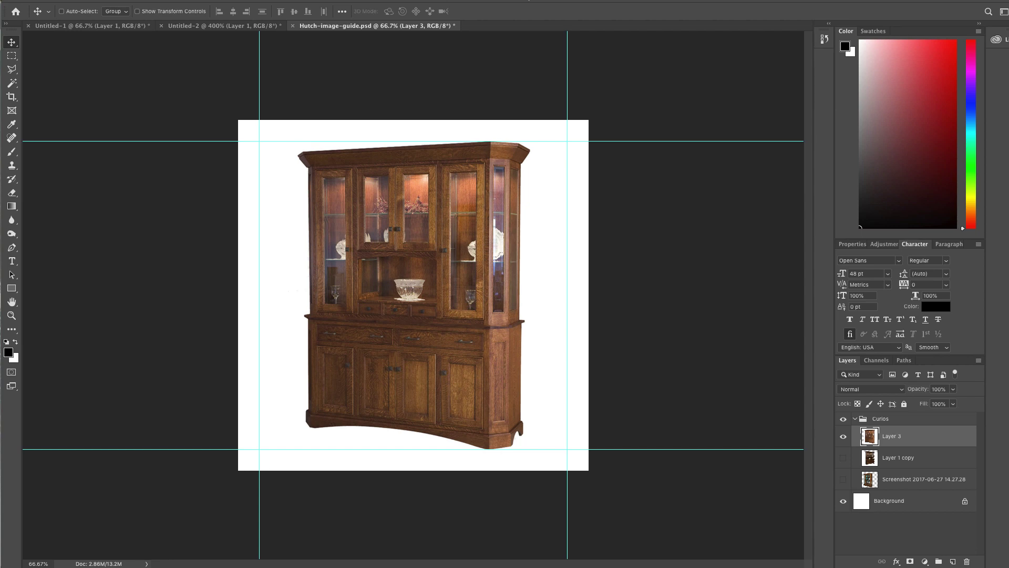
In Photoshop, save a JPEG copy of the hutch image as Hutch-image-3.jpg in the PSDs folder.
key("super+shift+s")
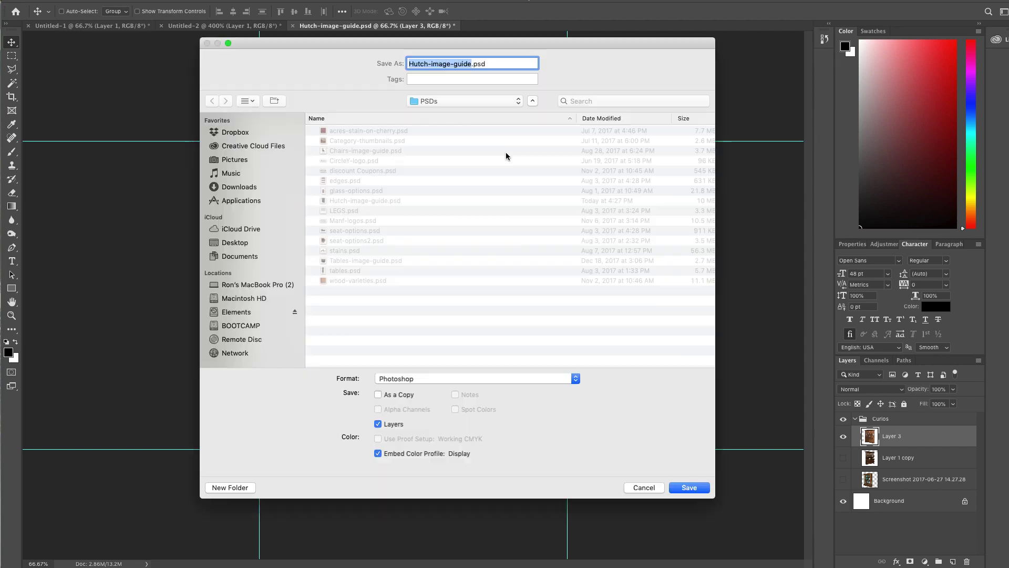
left_click(410, 379)
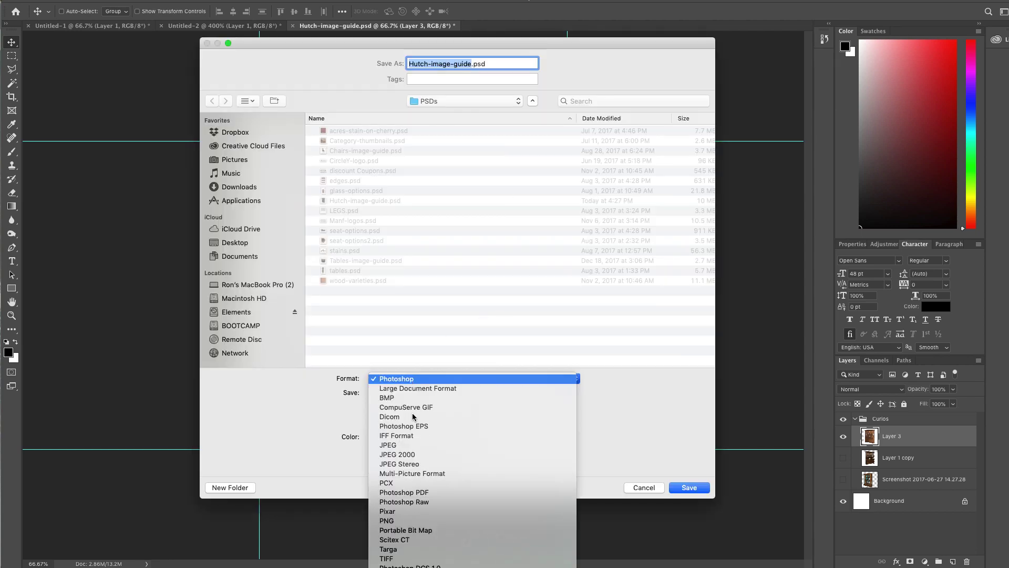
left_click(410, 445)
left_click(470, 64)
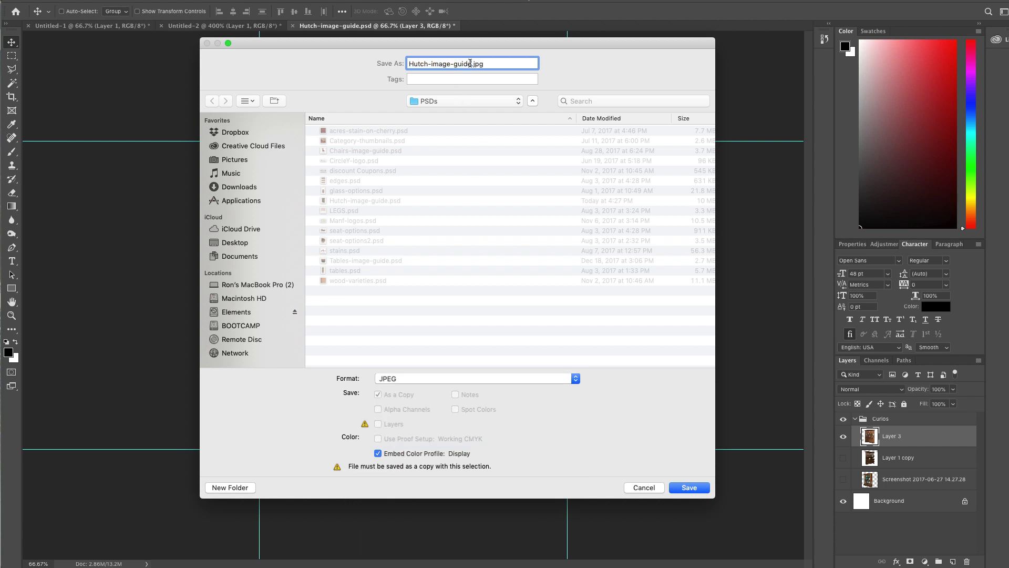
key("BackSpace")
key("BackSpace")
key("BackSpace")
key("BackSpace")
key("BackSpace")
type("3")
key("Return")
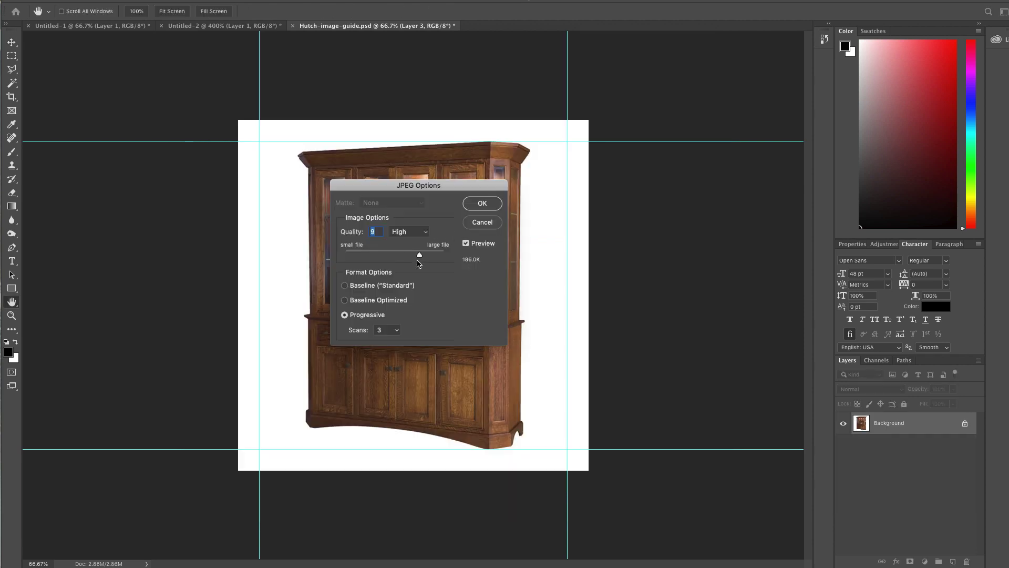
Try different JPEG quality levels for the hutch image, settle on quality 11 (Maximum), and finish saving the file.
left_click_drag(419, 255, 459, 256)
left_click_drag(447, 257, 435, 257)
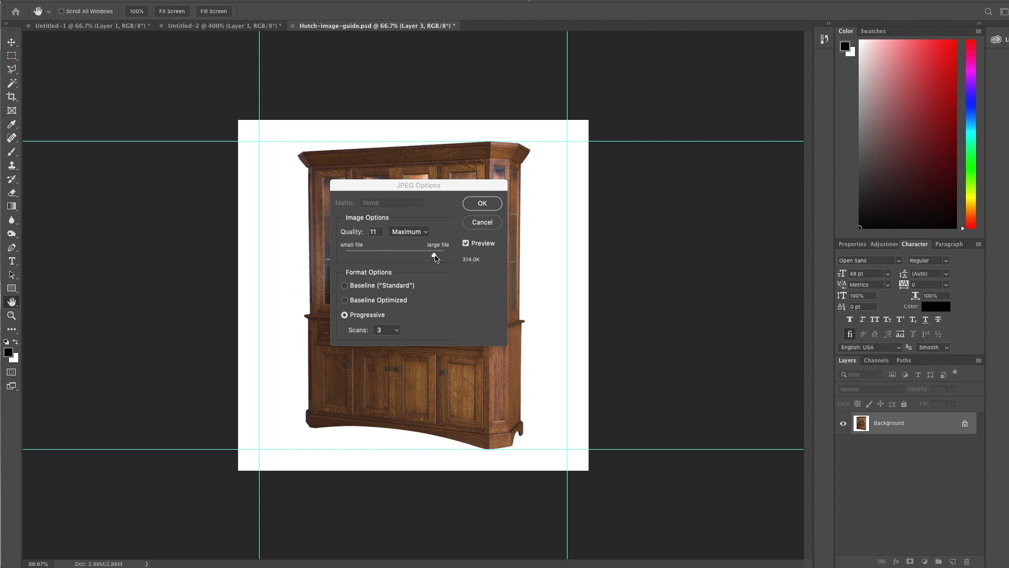
left_click_drag(434, 257, 426, 257)
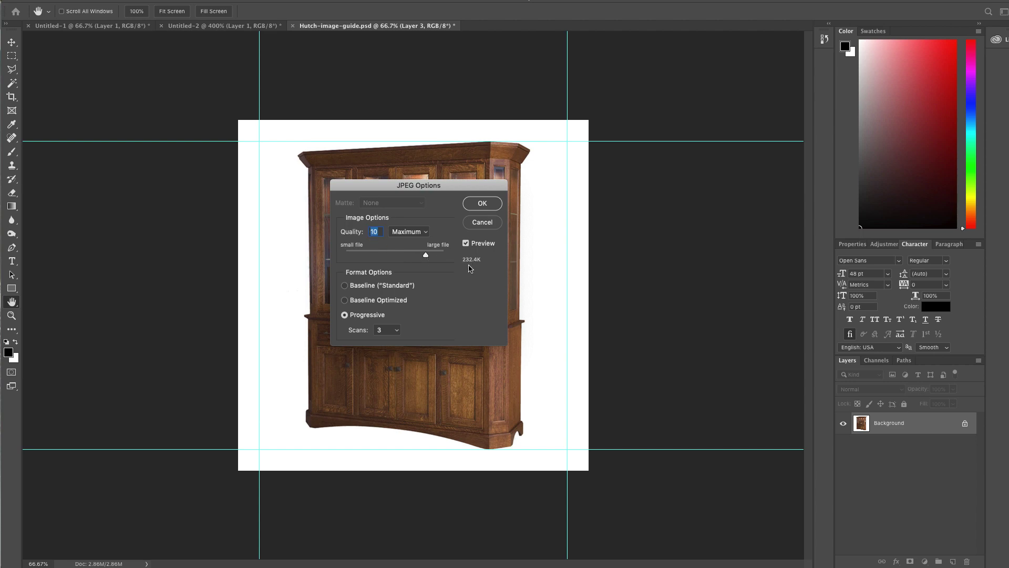
left_click_drag(426, 256, 435, 257)
left_click(482, 206)
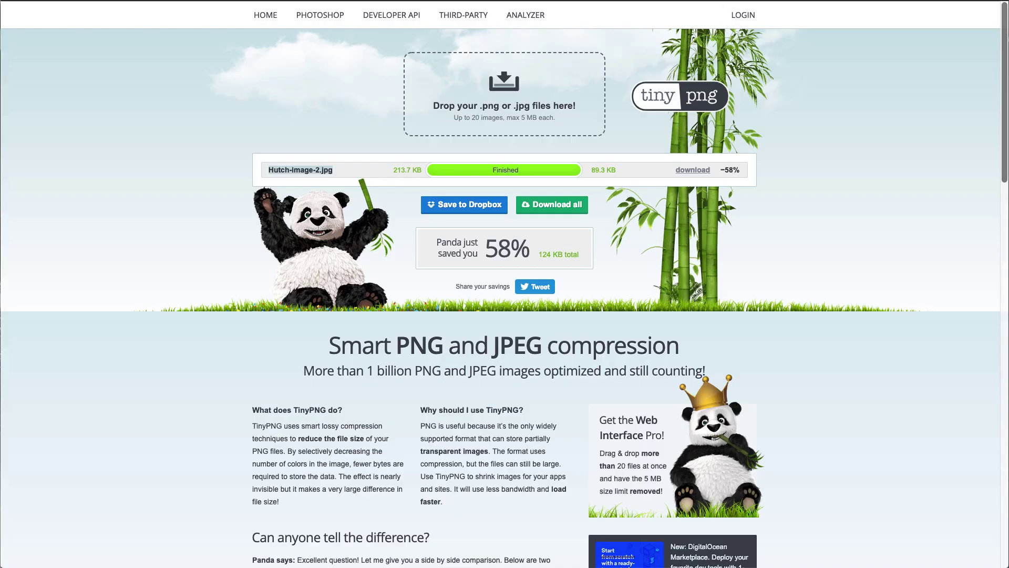
Switch to the TinyPNG page in the browser, compress Hutch-image-3.jpg there and download the compressed file.
left_click_drag(999, 131, 483, 104)
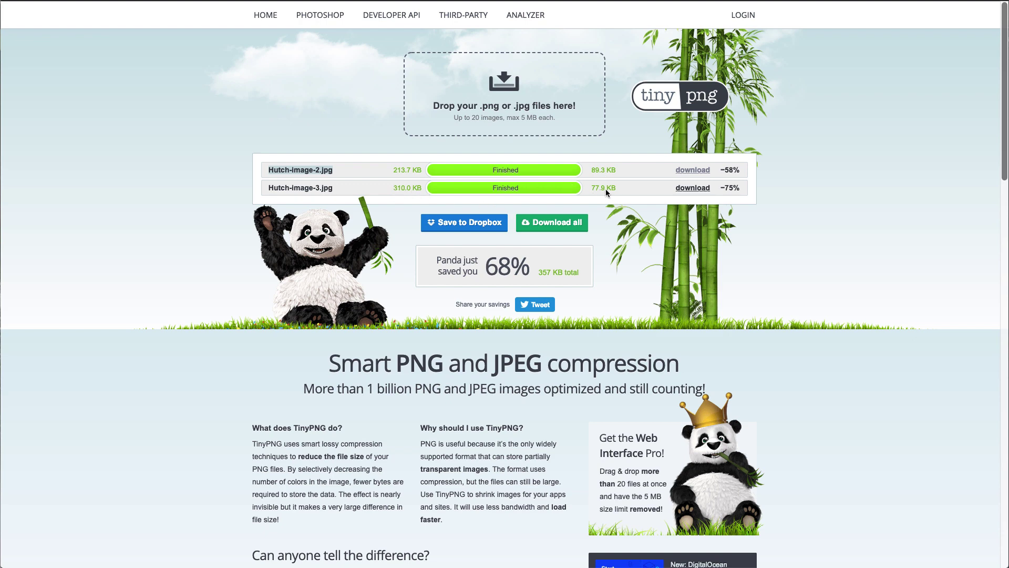
left_click(689, 188)
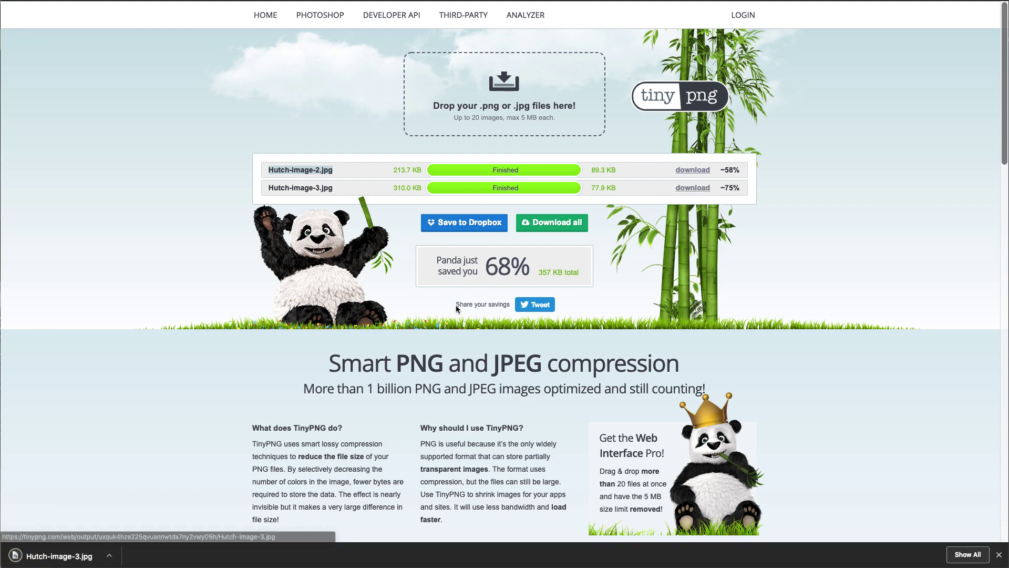
Open the downloaded Hutch-image-3.jpg and arrange its preview window beside the Hutch-image-2.jpg window to compare the compressed images.
left_click(66, 555)
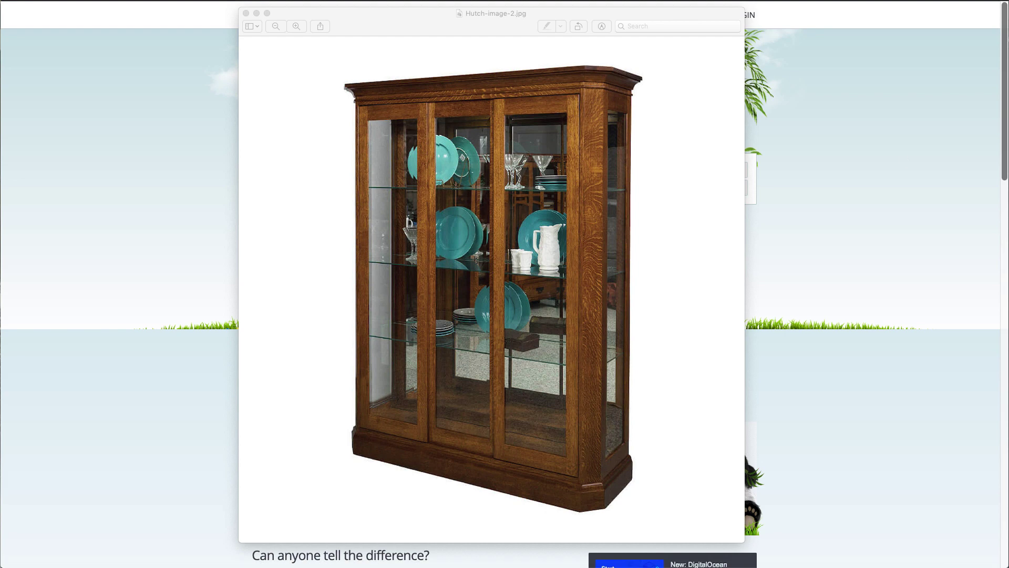
left_click_drag(503, 20, 267, 21)
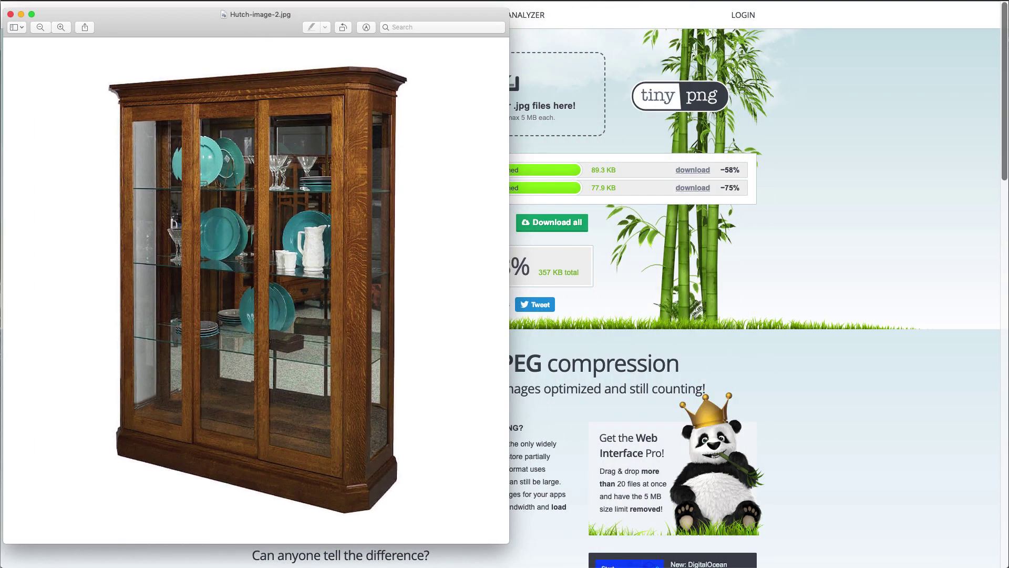
left_click_drag(809, 235, 543, 21)
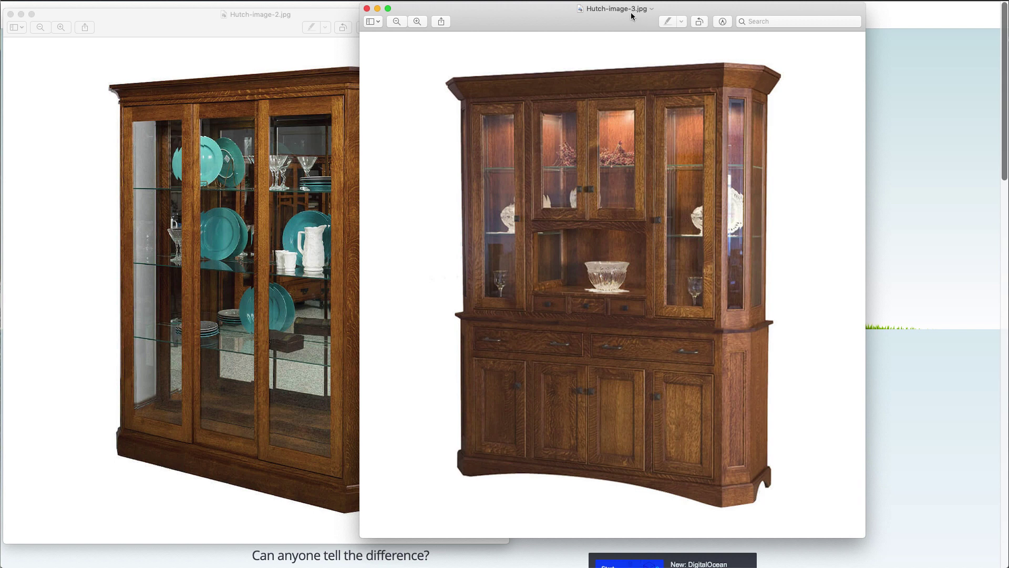
left_click_drag(631, 14, 507, 14)
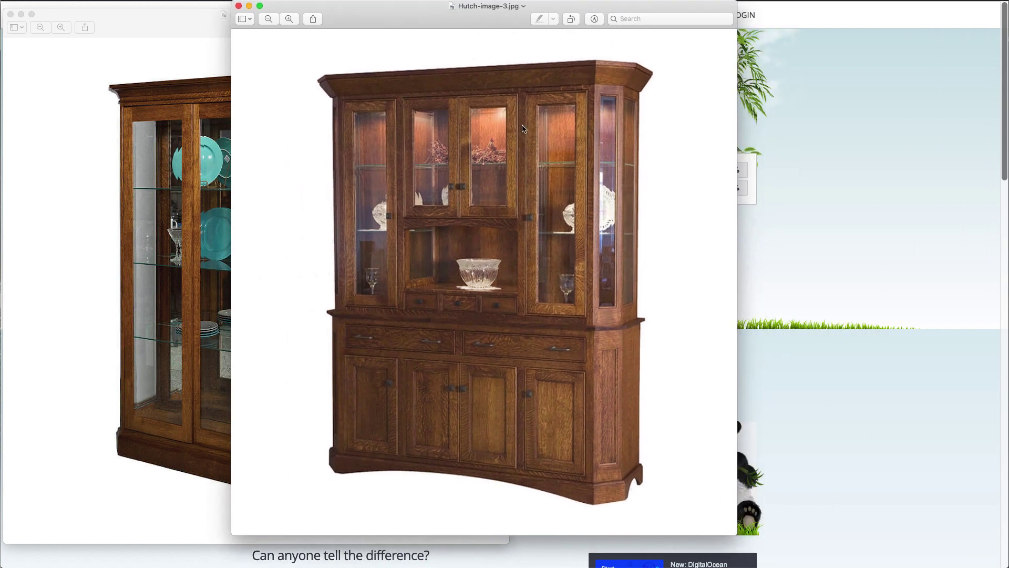